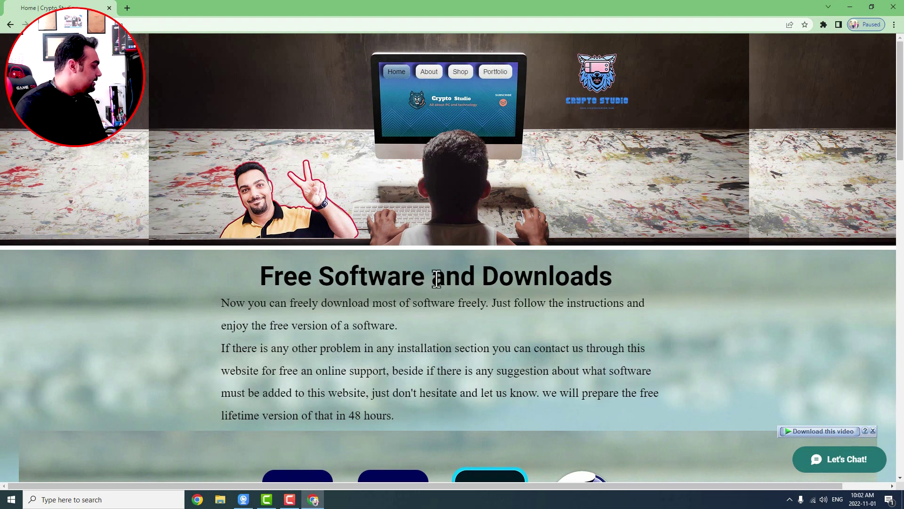
# Step: Scroll the Crypto Studio home page to the software grid and open the Camtasia 2022 download page
pyautogui.scroll(-3, 468, 266)
pyautogui.scroll(-1, 480, 263)
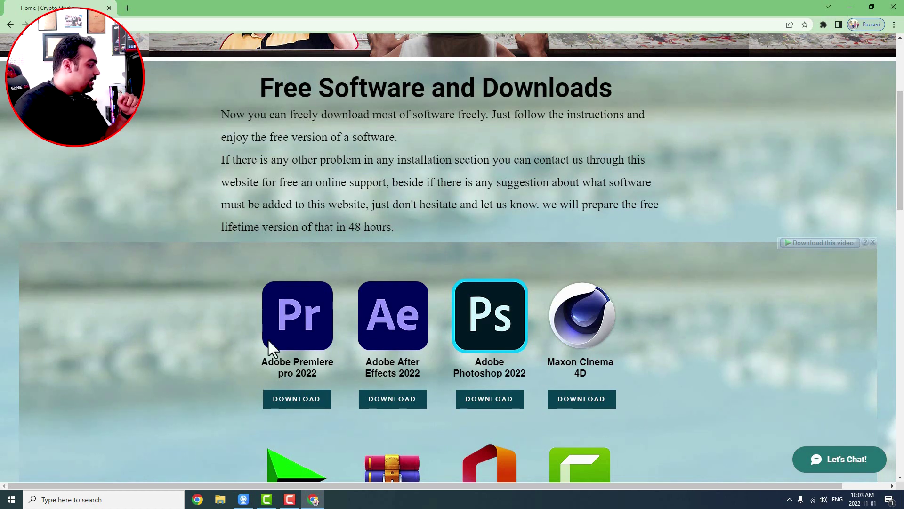
pyautogui.scroll(-5, 297, 353)
pyautogui.scroll(1, 298, 350)
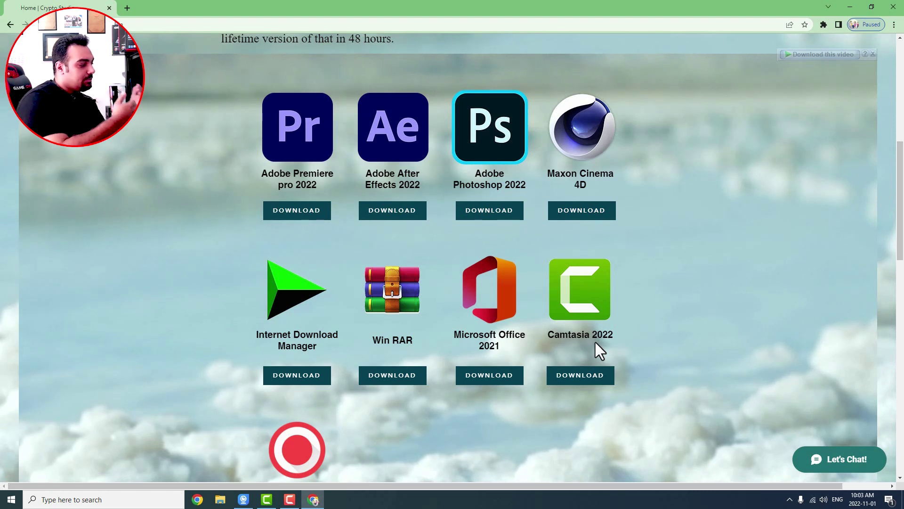
pyautogui.scroll(-3, 592, 344)
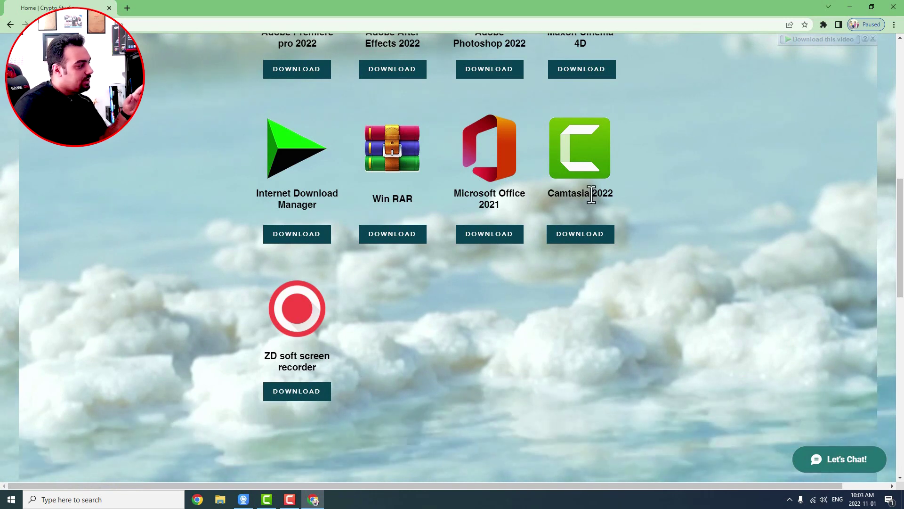
pyautogui.click(580, 236)
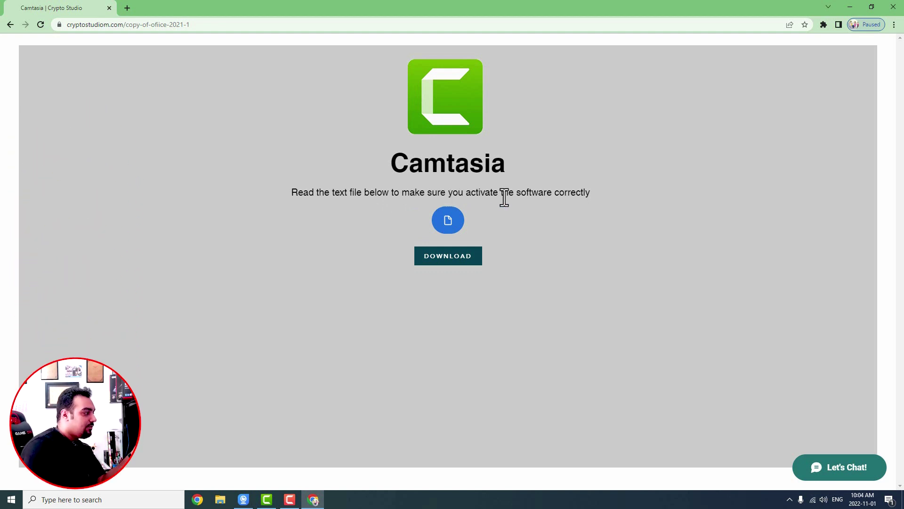
# Step: Download the Camtasia activation guide text file from the blue file icon
pyautogui.click(447, 221)
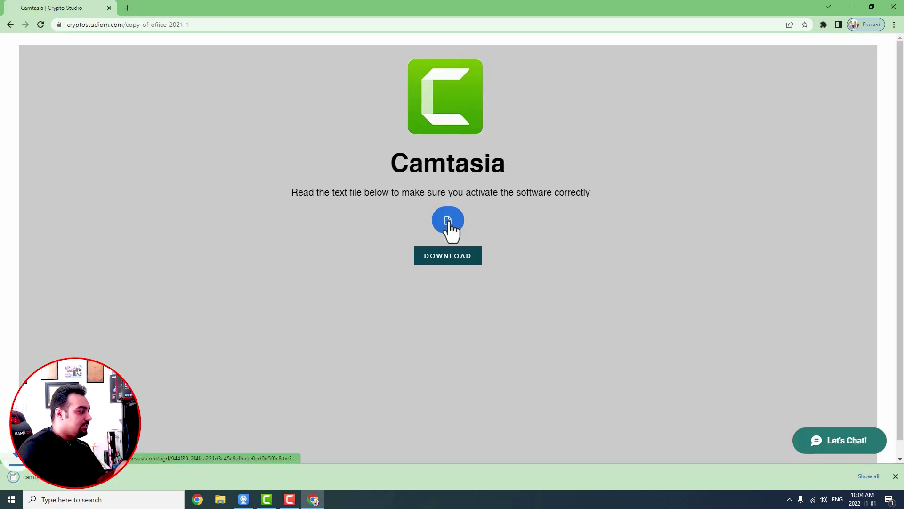
# Step: Open the downloaded Camtasia guide in Notepad, read it, then close Notepad
pyautogui.click(57, 476)
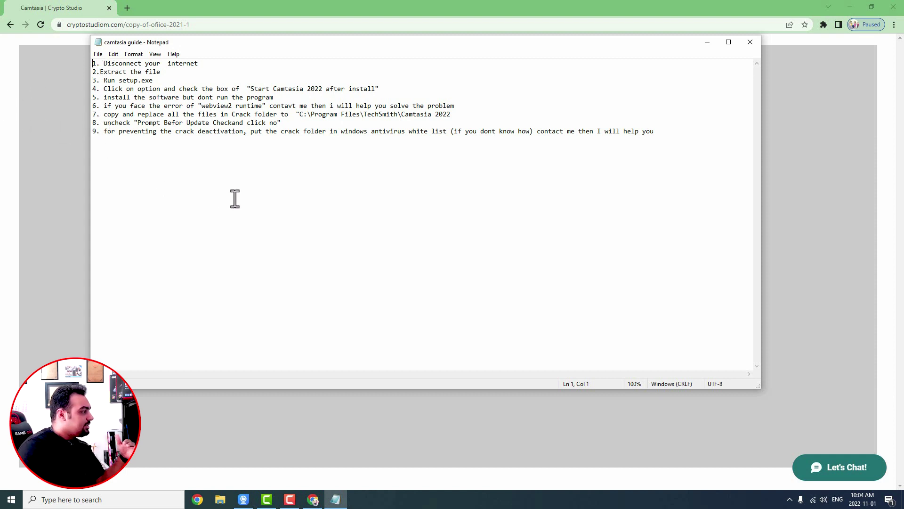
pyautogui.click(747, 45)
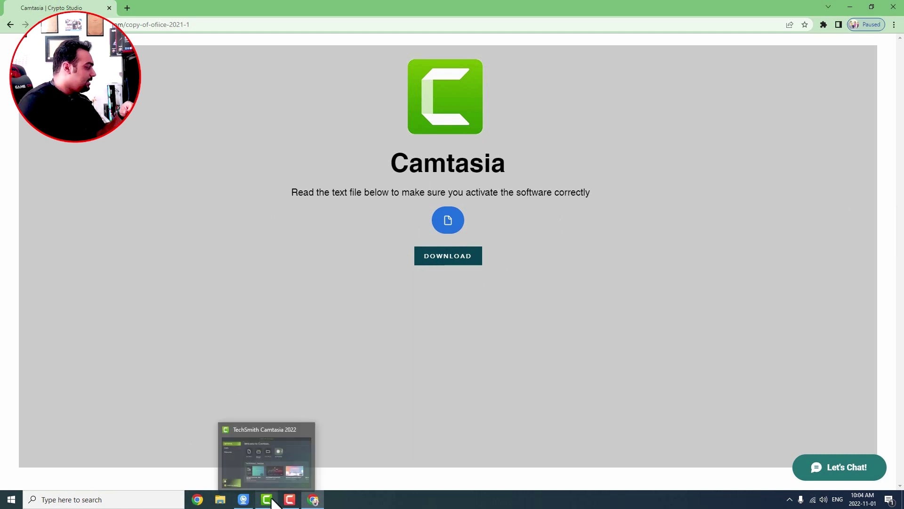
# Step: Minimize Chrome to reveal the Windows desktop with its Camtasia 2022 shortcut
pyautogui.moveTo(291, 505)
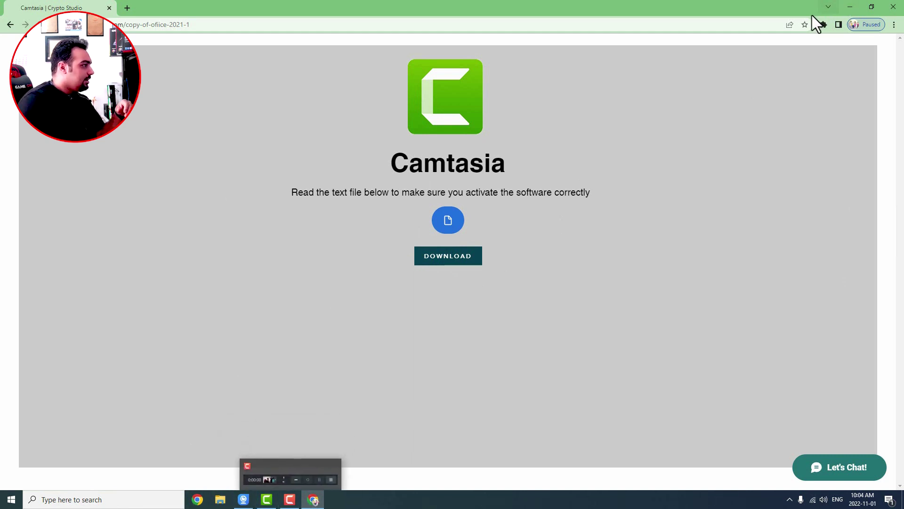
pyautogui.click(849, 6)
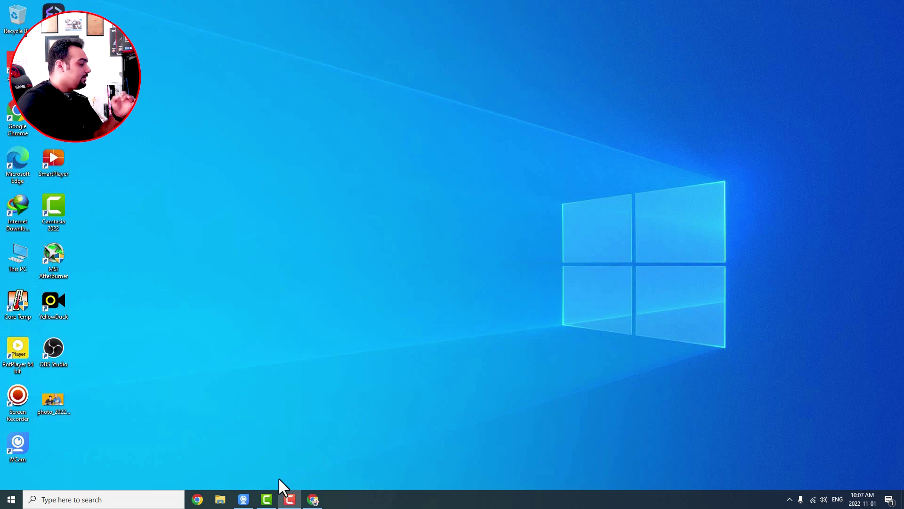
# Step: Restore Chrome, go back to the Crypto Studio home page and scroll to its software list
pyautogui.click(311, 499)
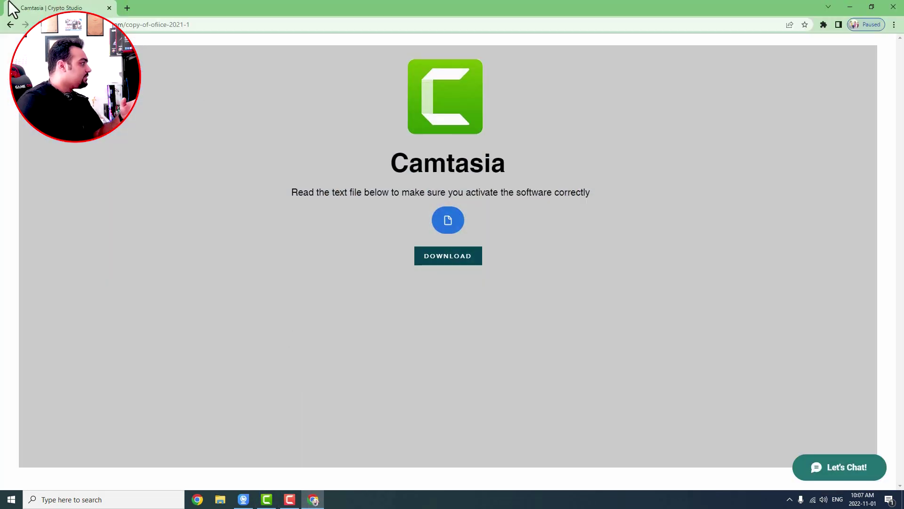
pyautogui.click(10, 24)
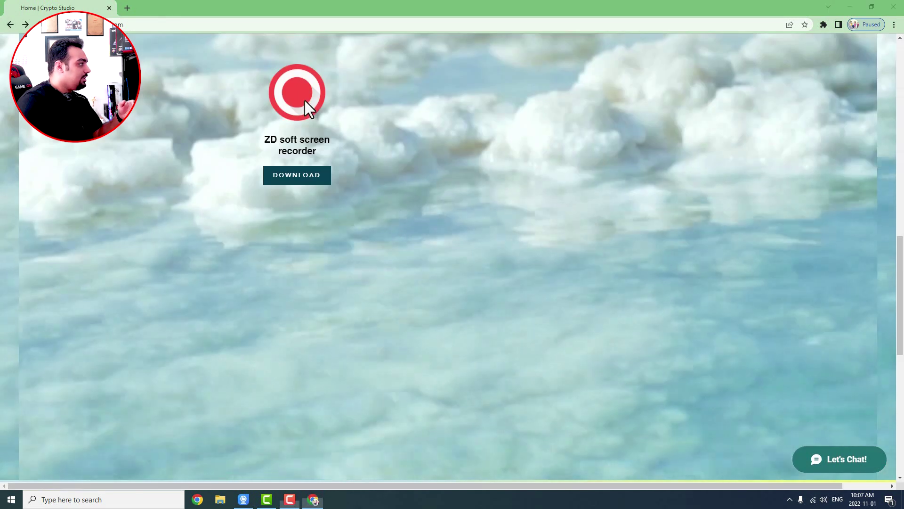
pyautogui.scroll(10, 451, 222)
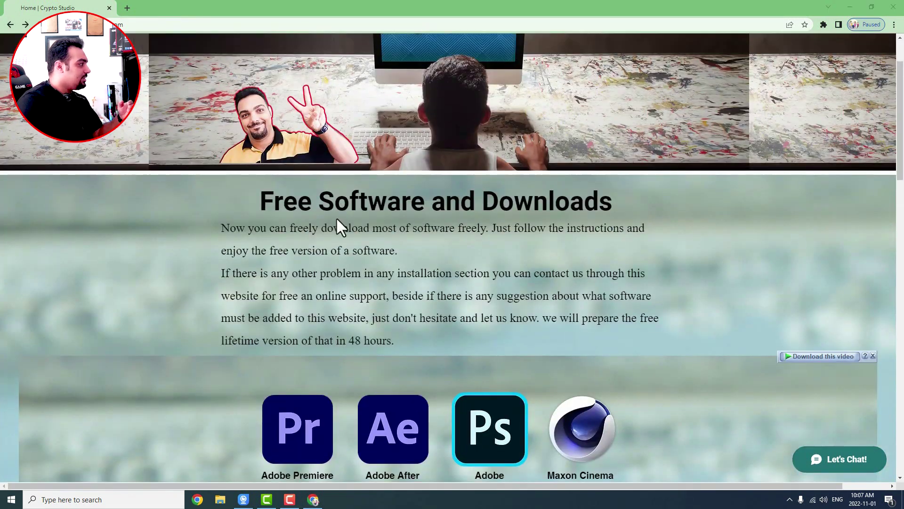
pyautogui.scroll(-15, 339, 230)
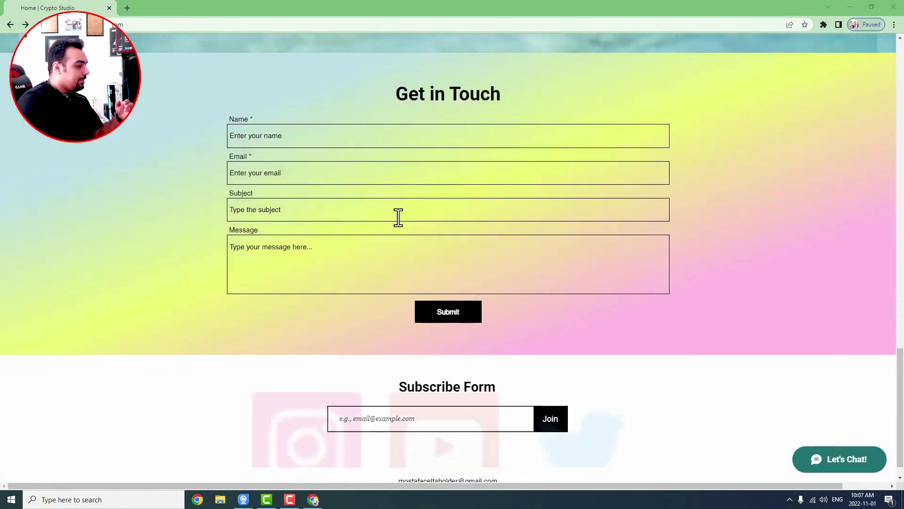
pyautogui.scroll(2, 630, 416)
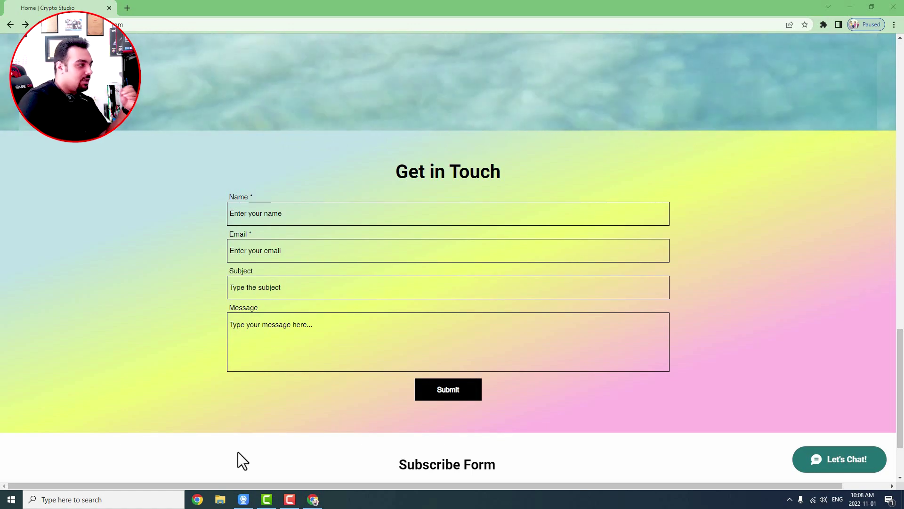
pyautogui.scroll(2, 263, 443)
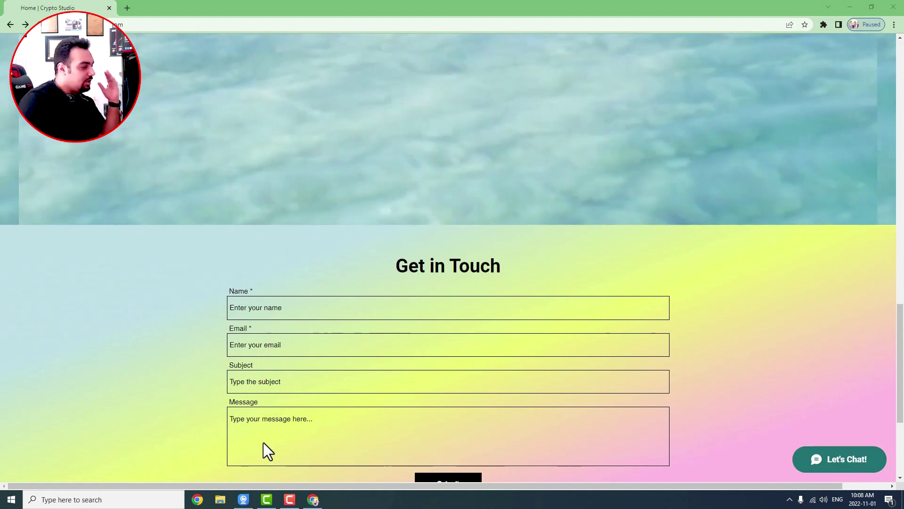
pyautogui.scroll(15, 264, 441)
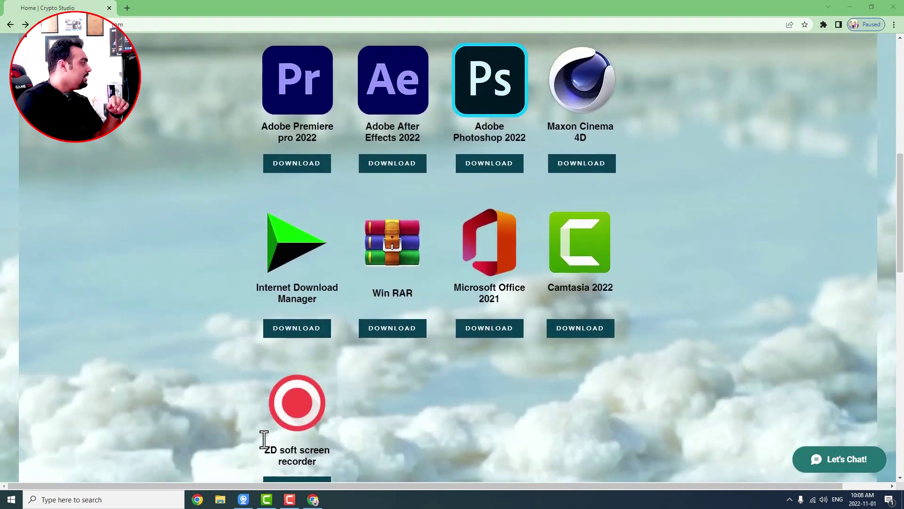
pyautogui.scroll(3, 264, 440)
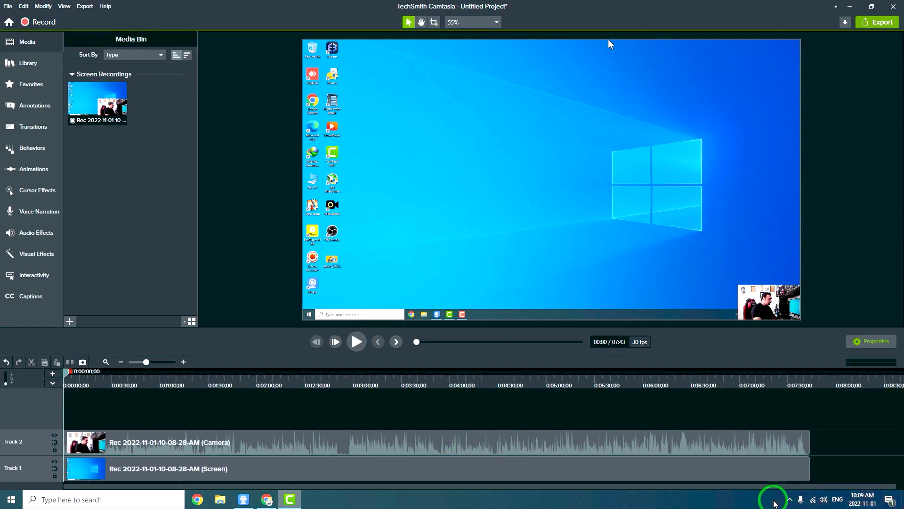
# Step: Check the hidden tray icons and the Screen clip, then select the Camera clip on Track 2
pyautogui.click(789, 500)
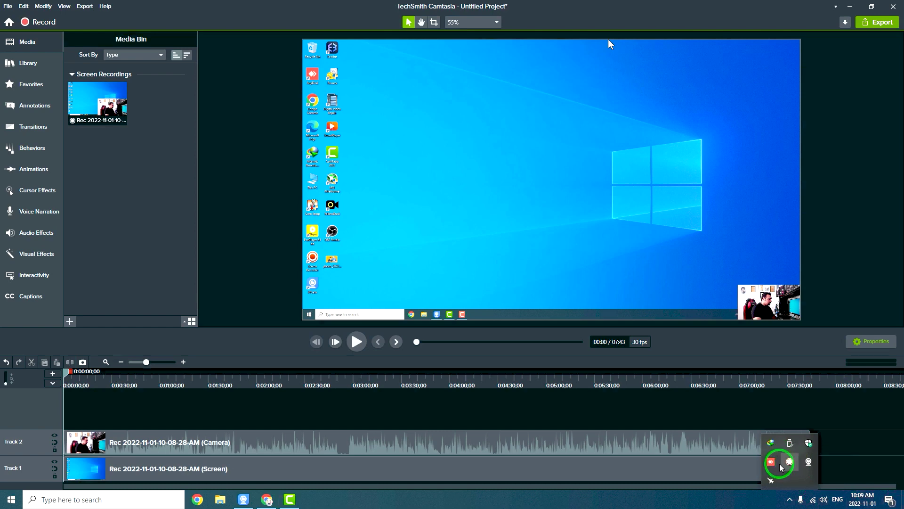
pyautogui.click(658, 506)
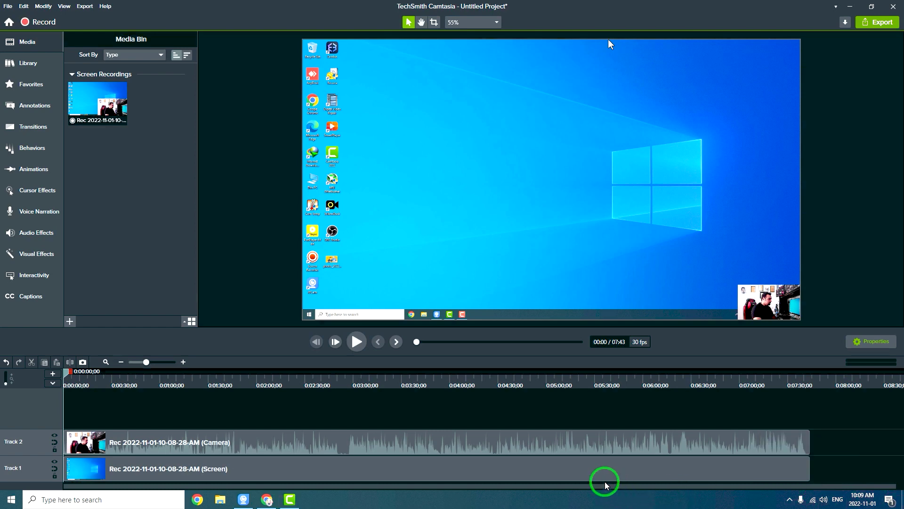
pyautogui.click(520, 467)
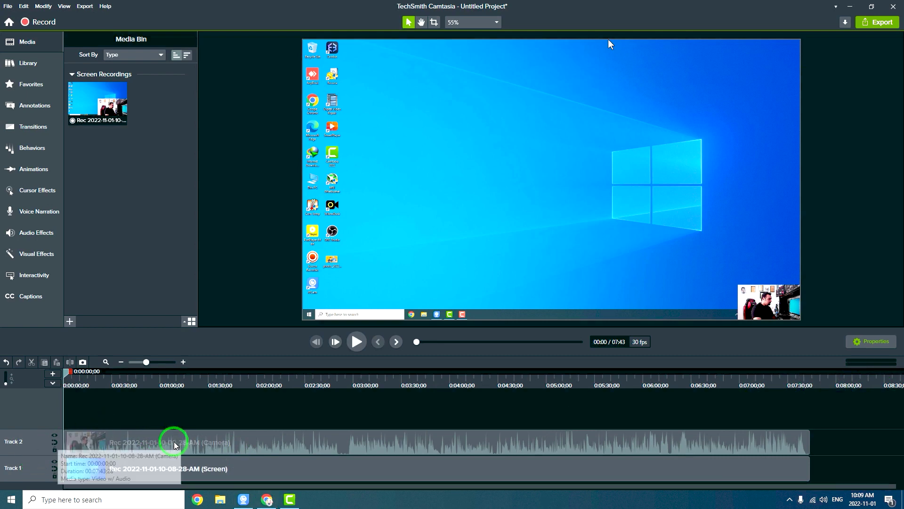
pyautogui.click(278, 444)
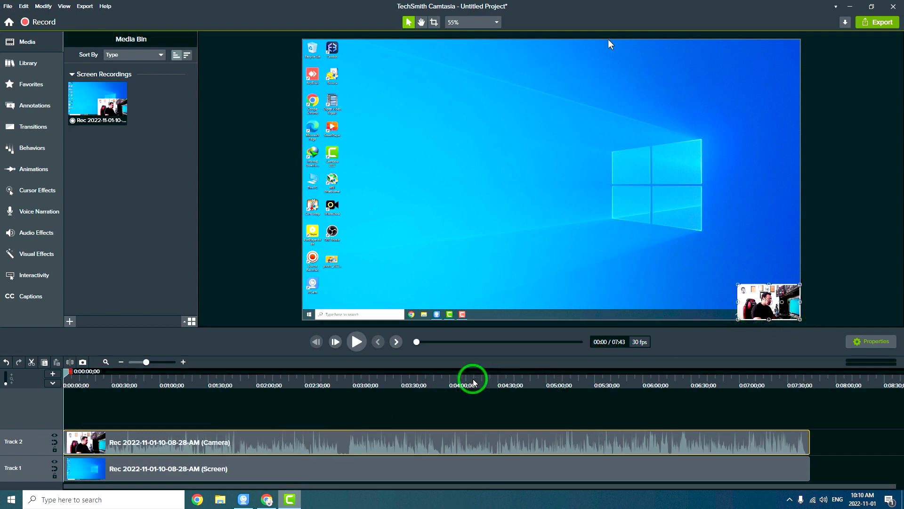
# Step: Select the Track 2 Camera clip and drag its corner handle to enlarge the bottom-right webcam inset
pyautogui.click(158, 461)
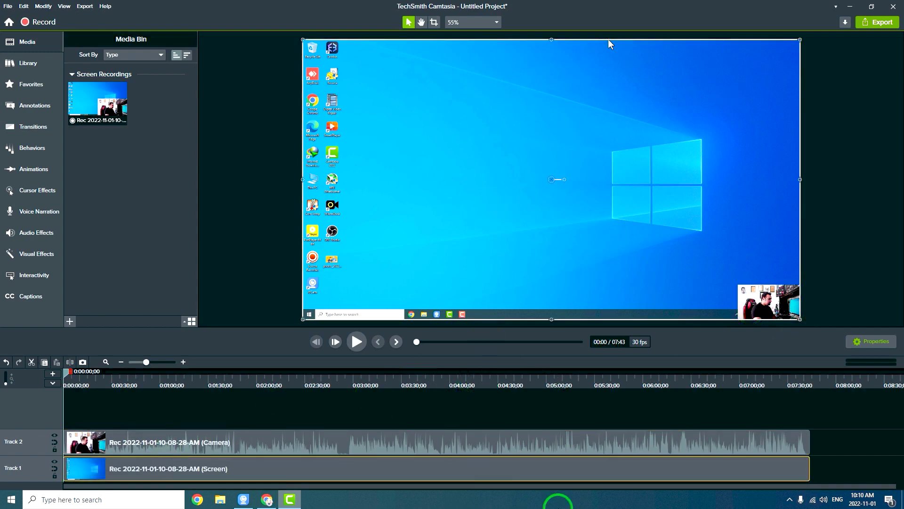
pyautogui.click(635, 438)
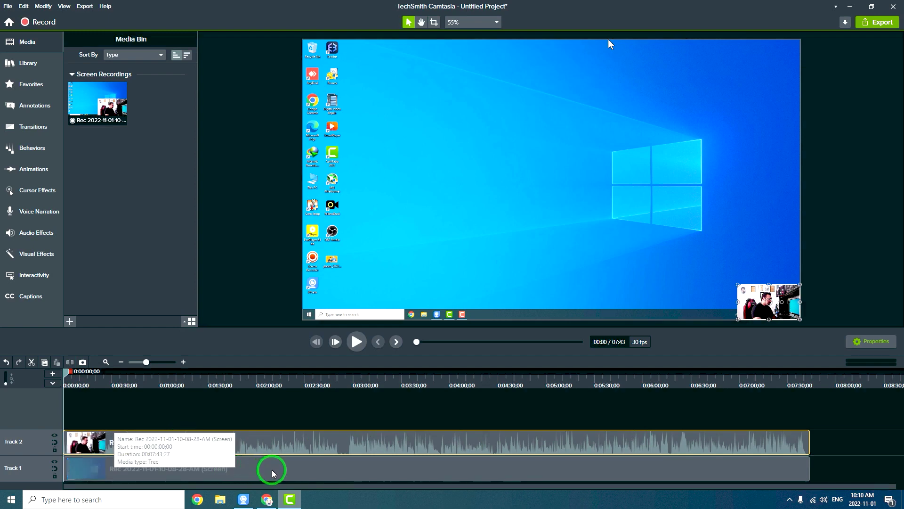
pyautogui.click(325, 469)
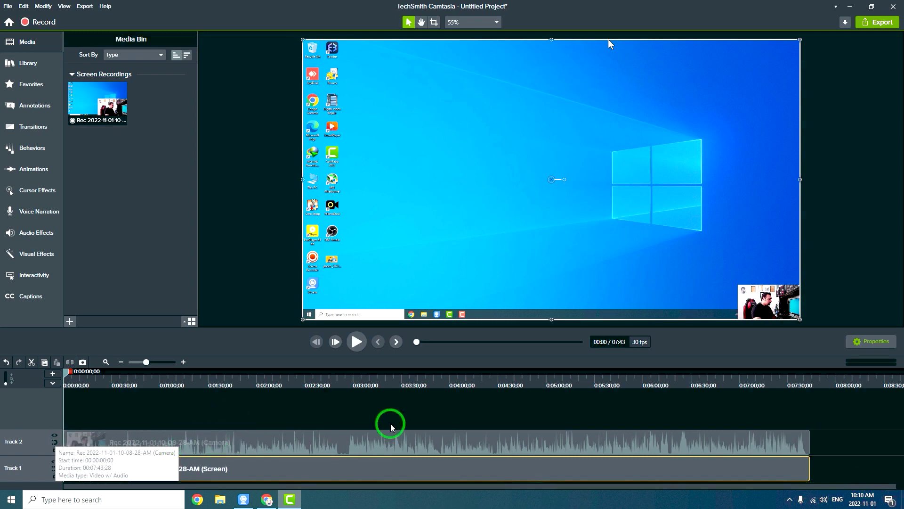
pyautogui.click(362, 440)
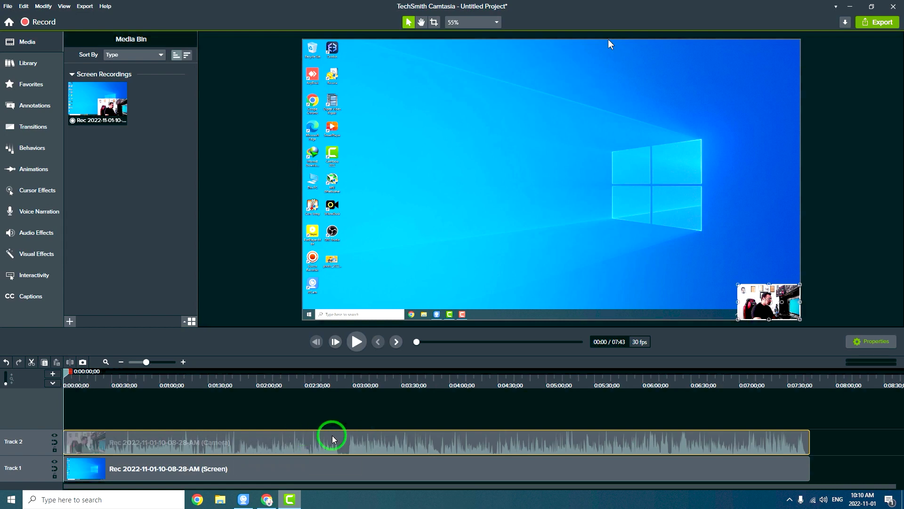
pyautogui.moveTo(741, 287); pyautogui.dragTo(689, 260)
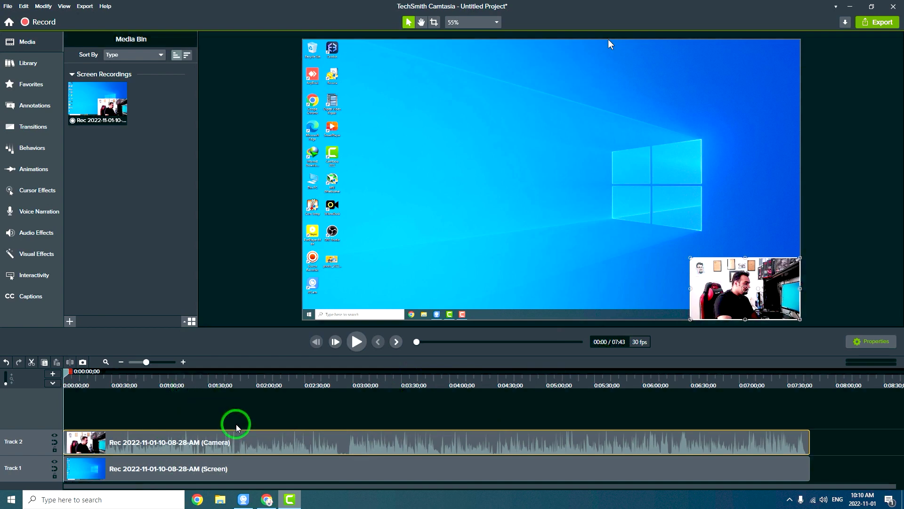
# Step: Choose Export > Local File (MP4/GIF/M4A) to export the project as an MP4
pyautogui.click(882, 23)
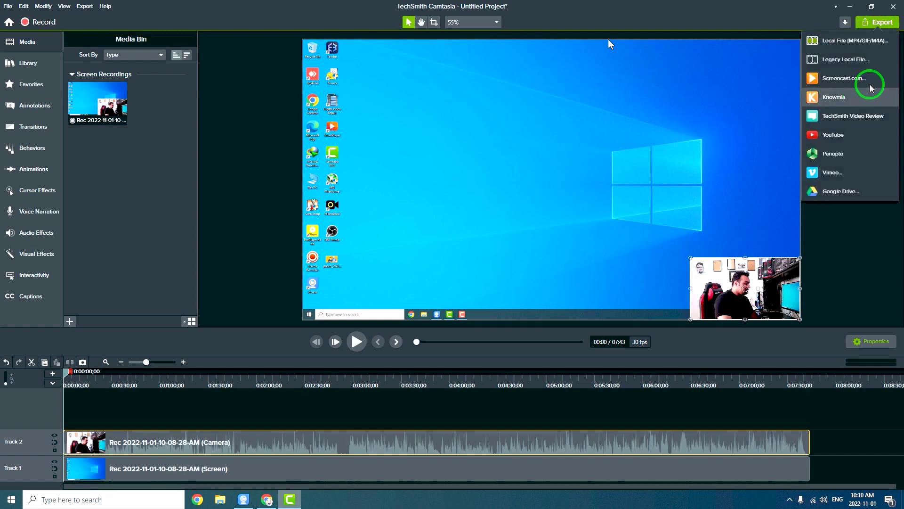
pyautogui.click(856, 42)
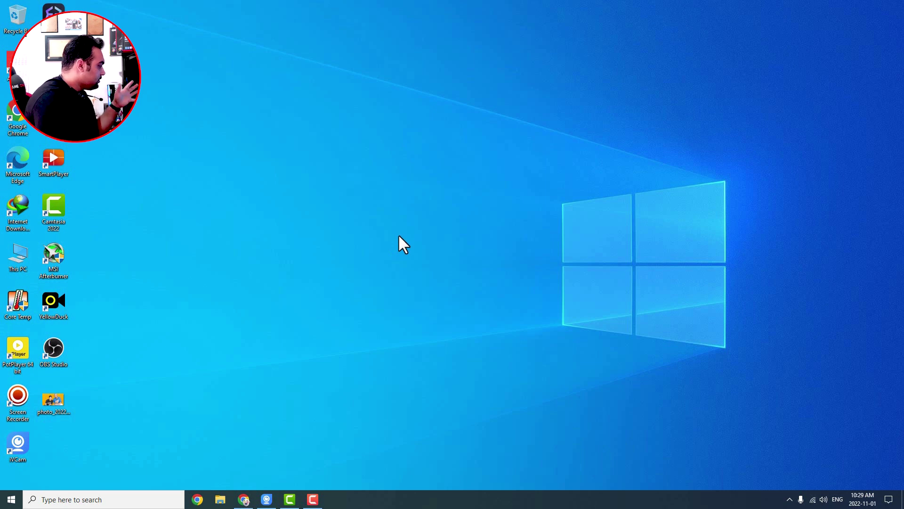
# Step: Launch Screen Recorder, decline the F9 hotkey, and choose the Record Webinar/Meeting mode
pyautogui.doubleClick(19, 409)
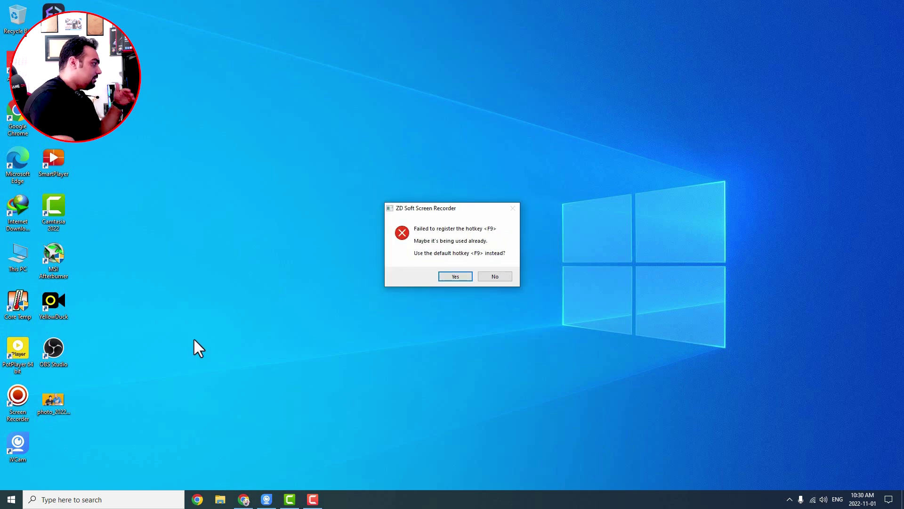
pyautogui.click(494, 277)
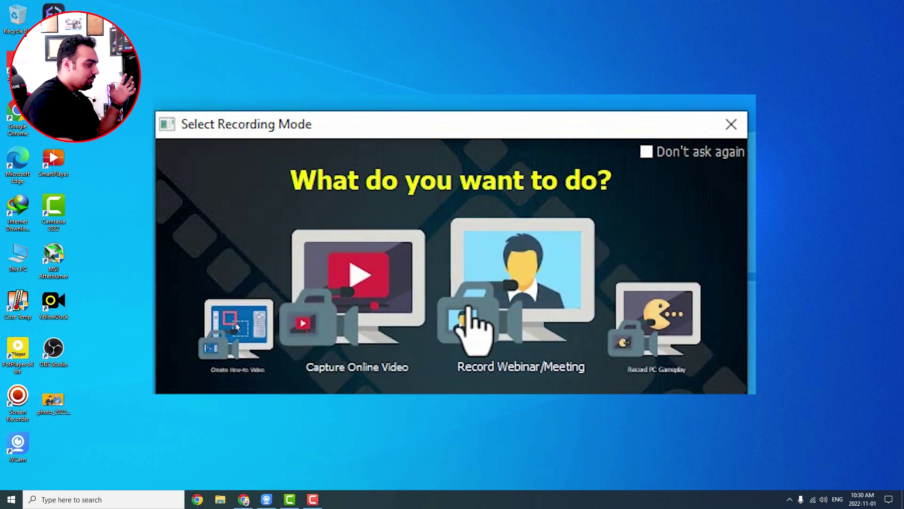
pyautogui.click(466, 266)
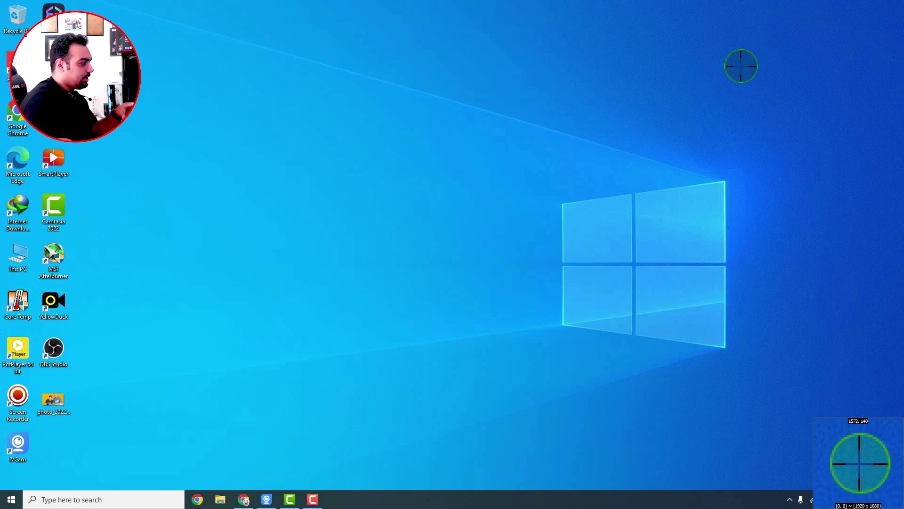
# Step: Mark a 1221 × 640 capture region, move the toolbar up, then discard the region to reselect
pyautogui.moveTo(778, 39); pyautogui.dragTo(277, 337)
pyautogui.moveTo(225, 321); pyautogui.dragTo(202, 340)
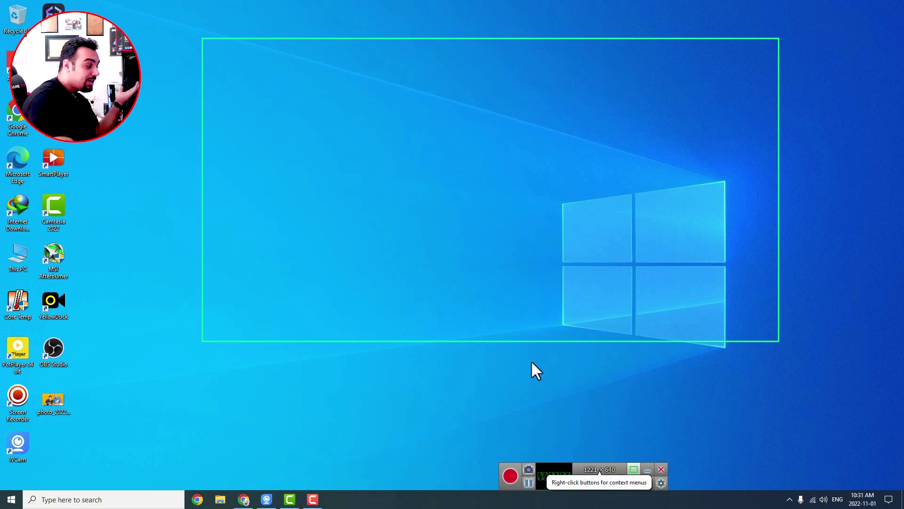
pyautogui.moveTo(546, 473); pyautogui.dragTo(533, 400)
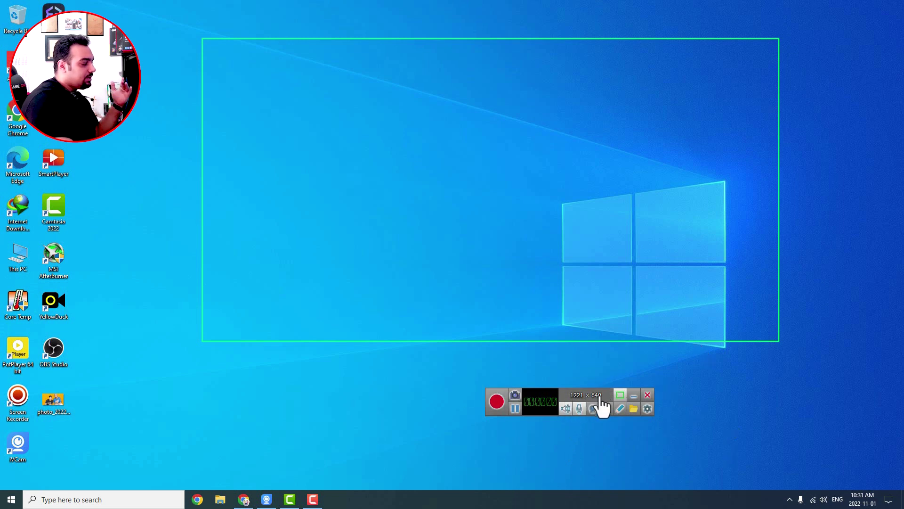
pyautogui.click(575, 395)
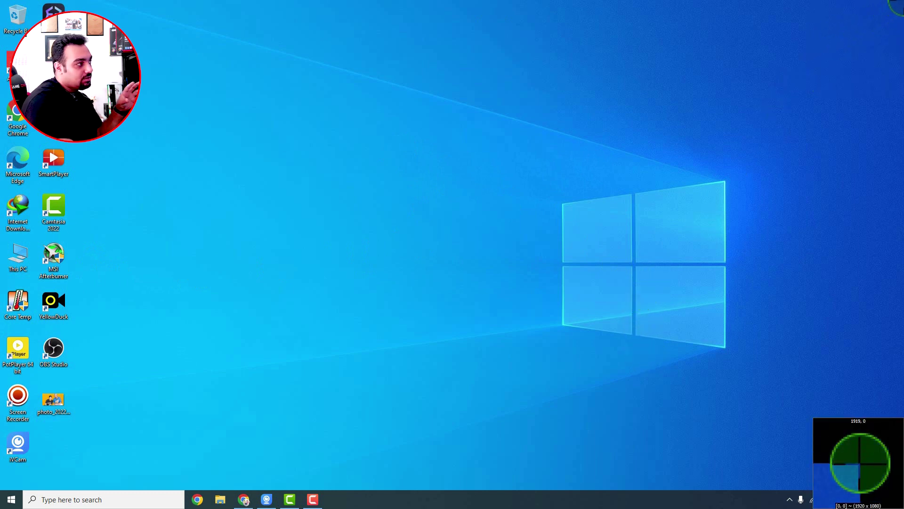
# Step: Mark the full 1920 × 1080 screen as the capture area and turn on webcam capture
pyautogui.moveTo(903, 0); pyautogui.dragTo(0, 508)
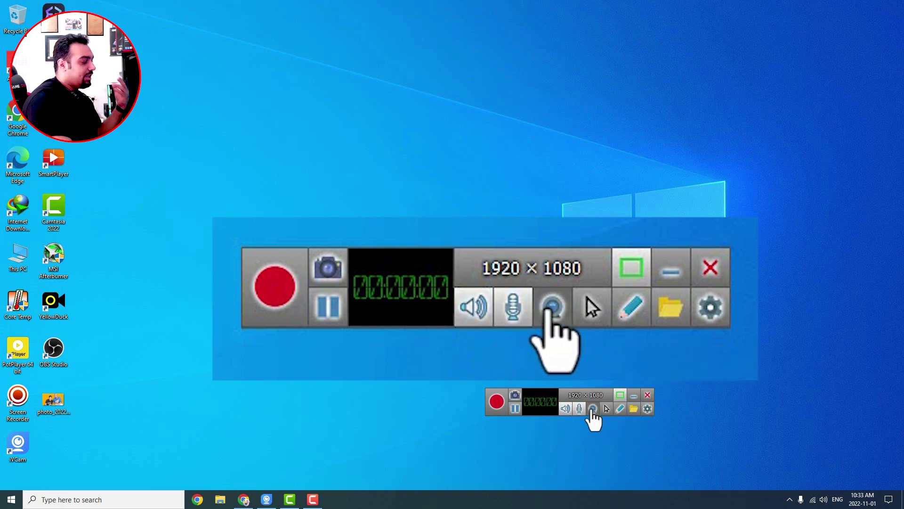
pyautogui.click(593, 409)
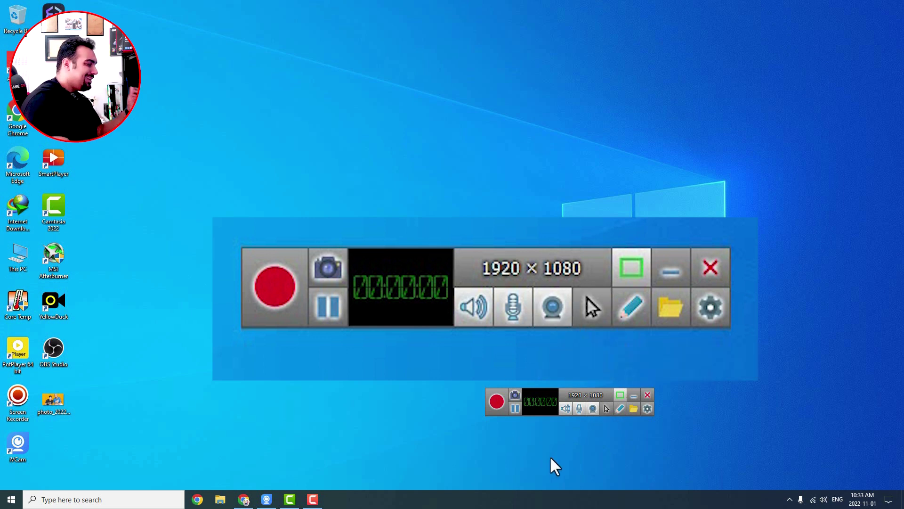
# Step: Enable the cursor button so the mouse pointer is recorded
pyautogui.click(608, 410)
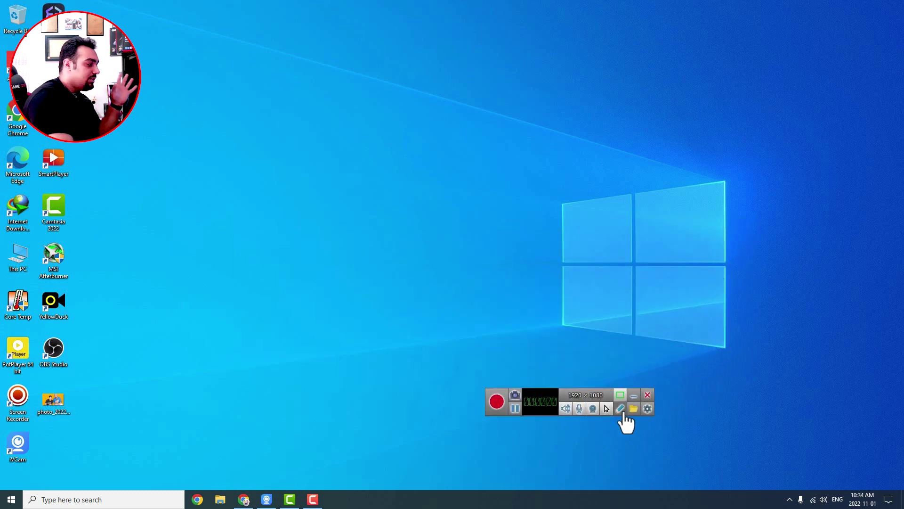
# Step: Check Highlight Mouse Cursor under Mouse Cursor Effects, then reopen the settings to confirm it
pyautogui.click(648, 409)
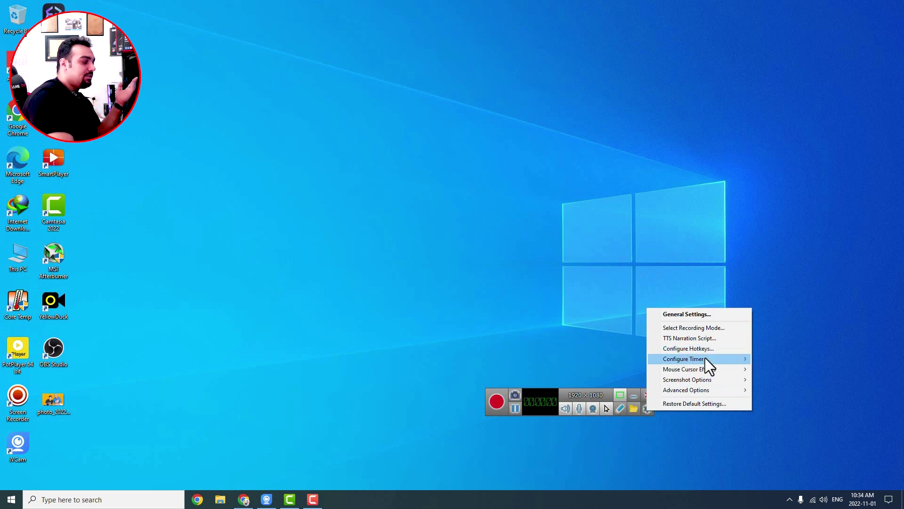
pyautogui.moveTo(708, 369)
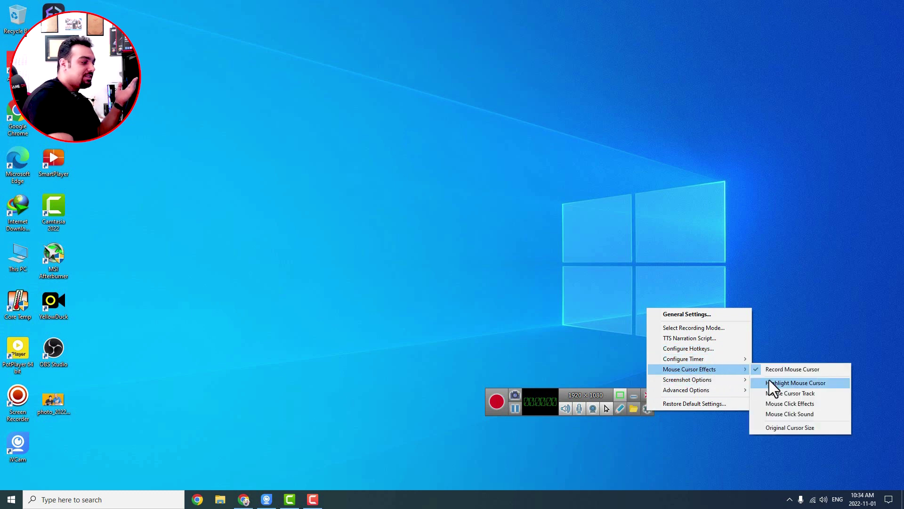
pyautogui.click(801, 383)
pyautogui.click(648, 409)
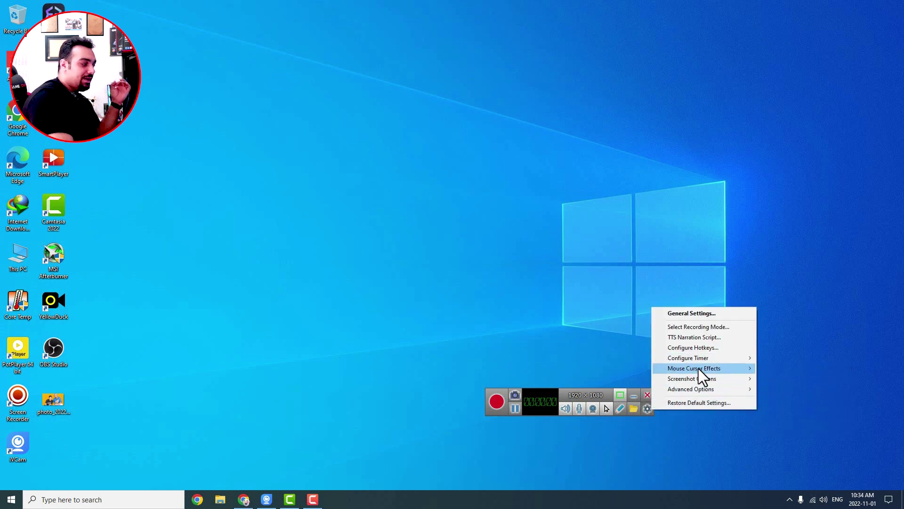
pyautogui.moveTo(706, 368)
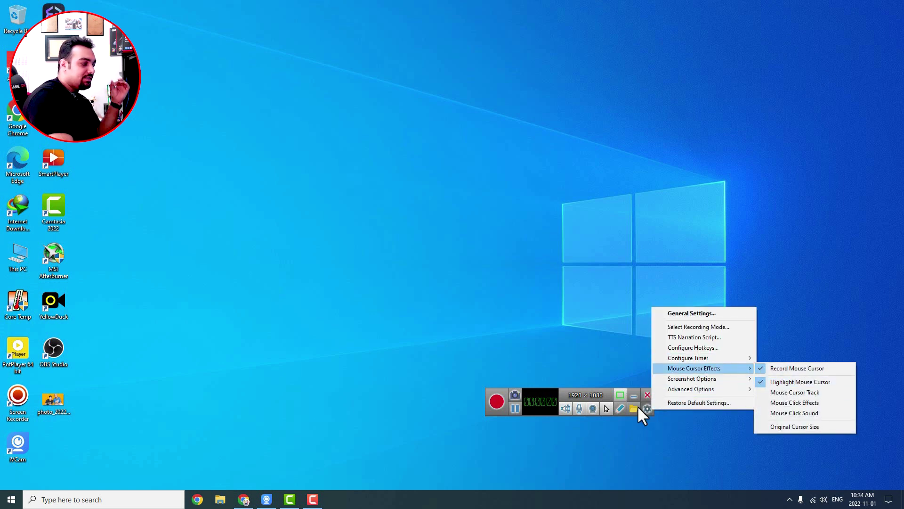
pyautogui.click(620, 409)
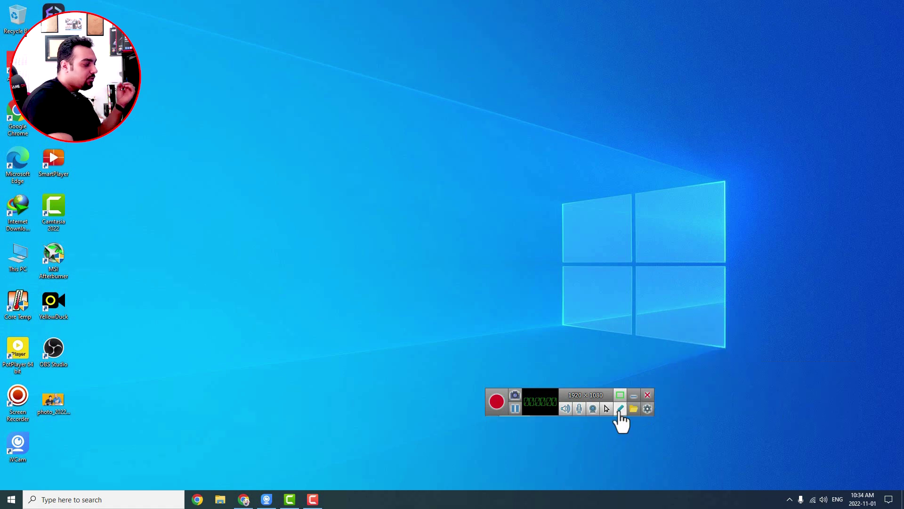
pyautogui.moveTo(629, 275)
pyautogui.mouseDown()
pyautogui.moveTo(535, 285)
pyautogui.moveTo(430, 246)
pyautogui.mouseUp()
pyautogui.moveTo(343, 259); pyautogui.dragTo(591, 279)
pyautogui.moveTo(633, 135); pyautogui.dragTo(405, 168)
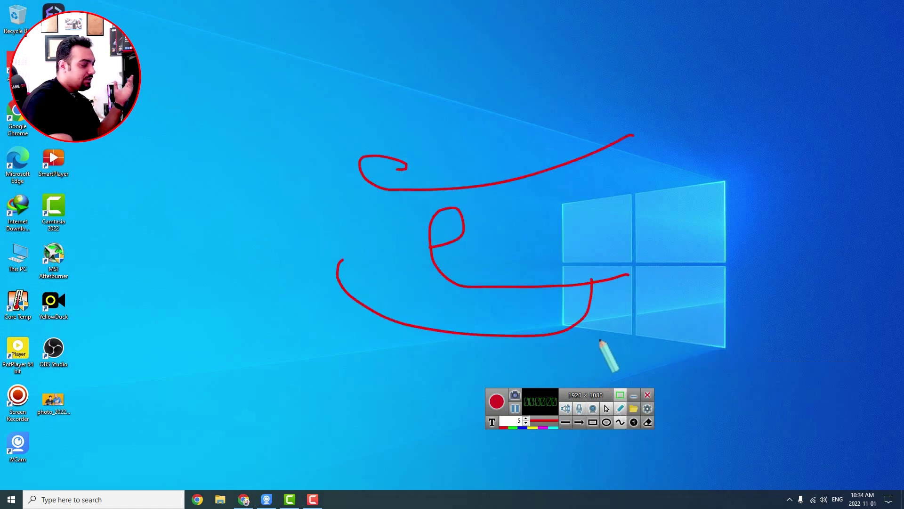
pyautogui.click(579, 409)
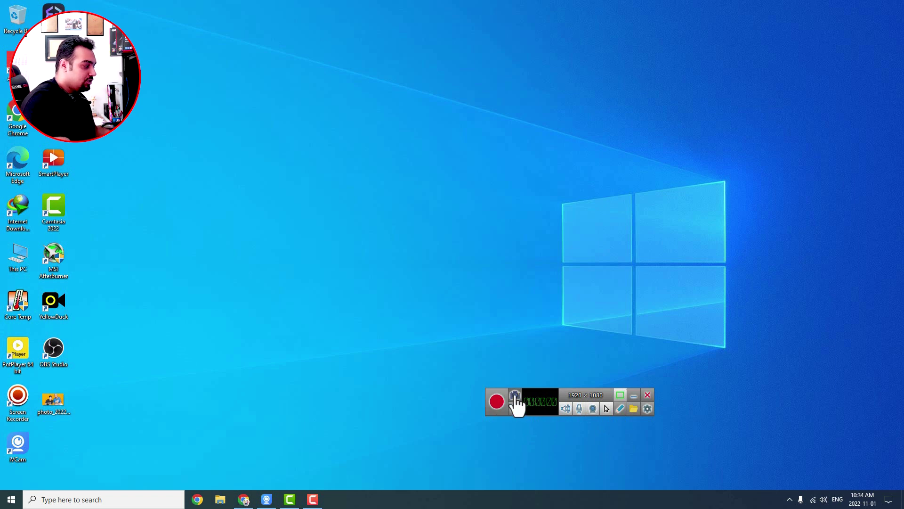
# Step: Look through the Review & Edit Recordings list, close it, and bring the gear settings menu back
pyautogui.click(634, 409)
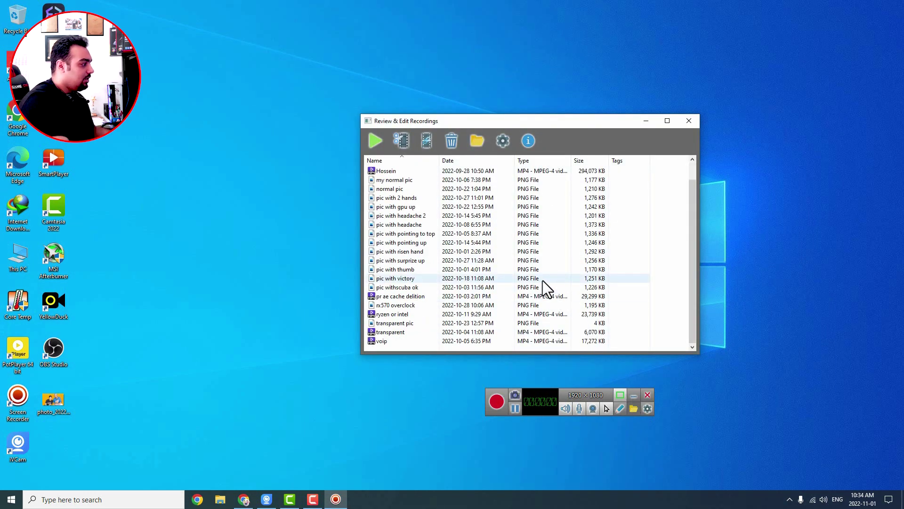
pyautogui.scroll(1, 543, 281)
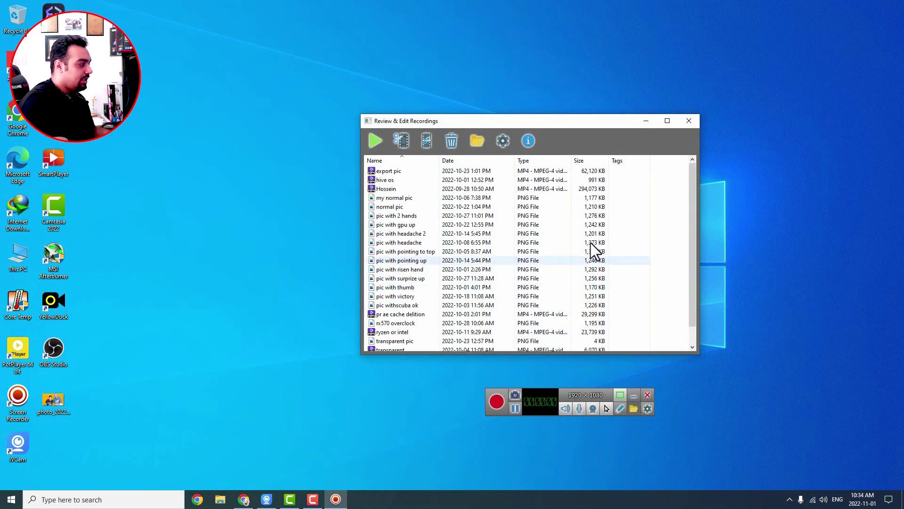
pyautogui.click(689, 121)
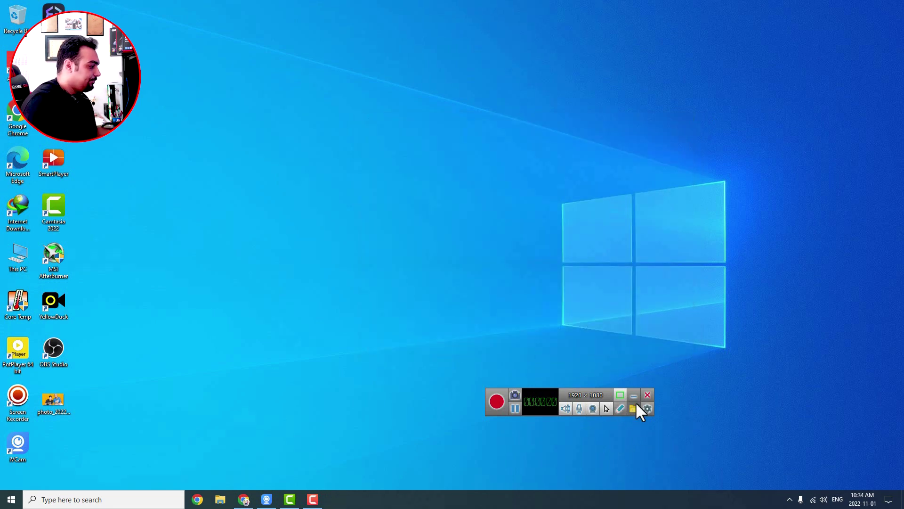
pyautogui.click(647, 409)
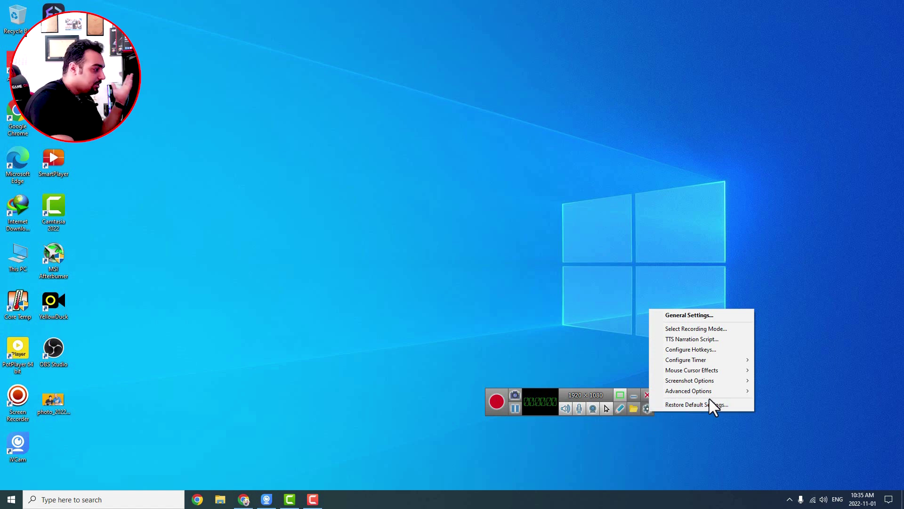
# Step: Open General Settings and inspect the green (0, 255, 0) highlight colour, cancelling the Color dialog
pyautogui.click(679, 316)
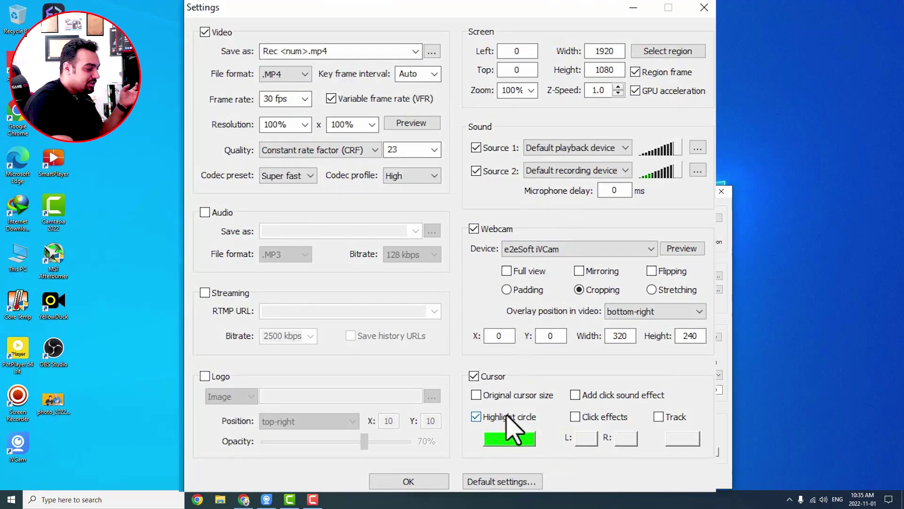
pyautogui.click(516, 447)
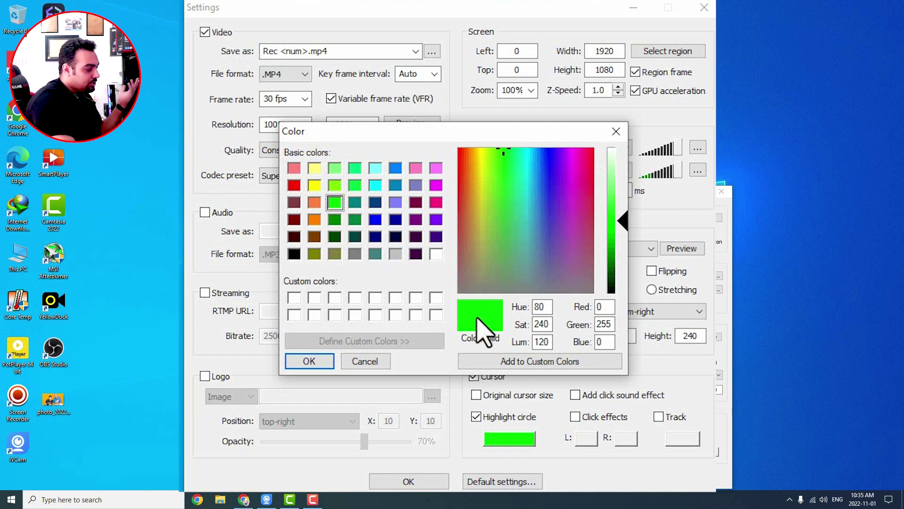
pyautogui.click(365, 361)
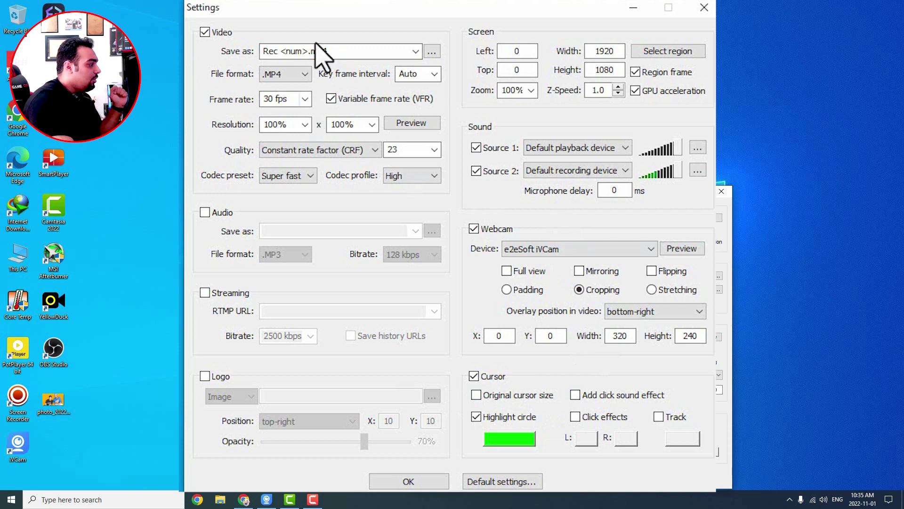
pyautogui.click(416, 51)
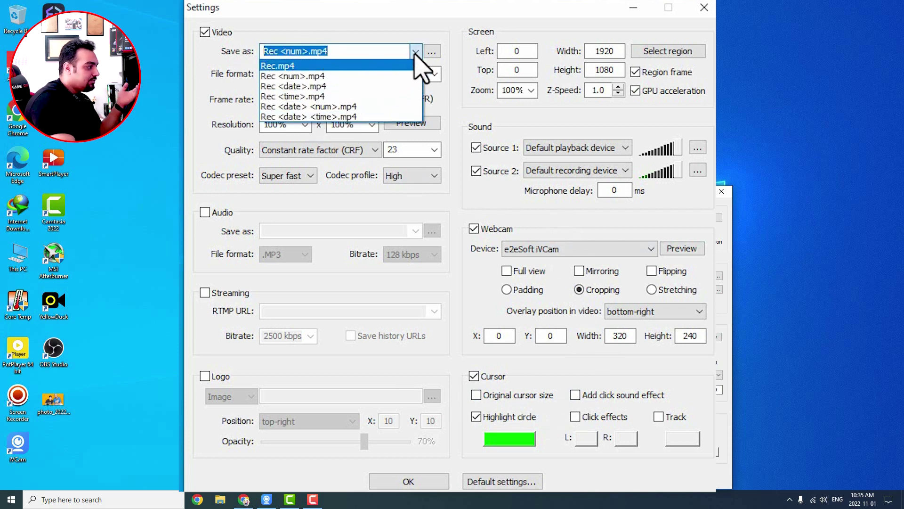
pyautogui.click(405, 76)
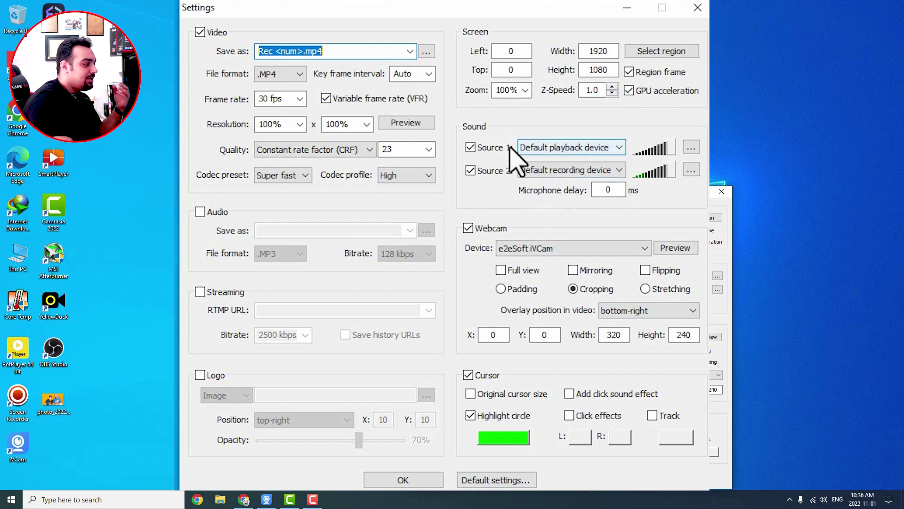
pyautogui.click(571, 148)
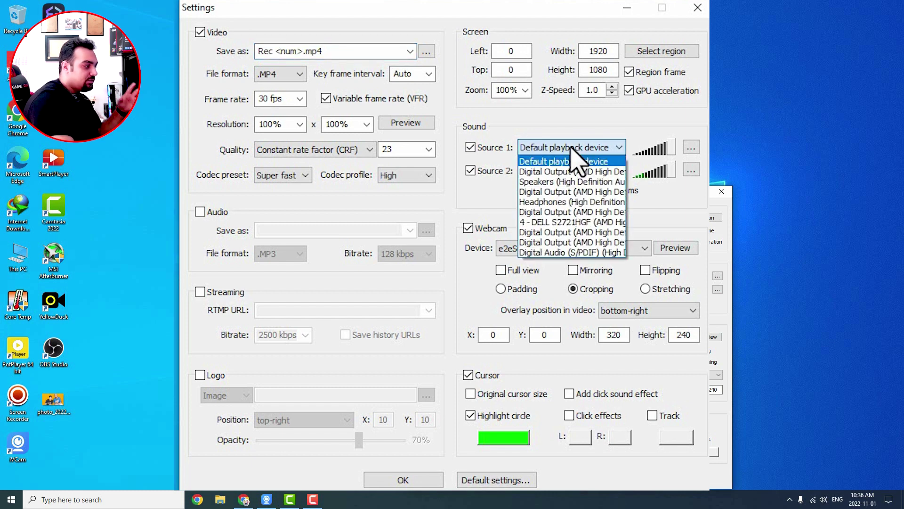
pyautogui.click(571, 149)
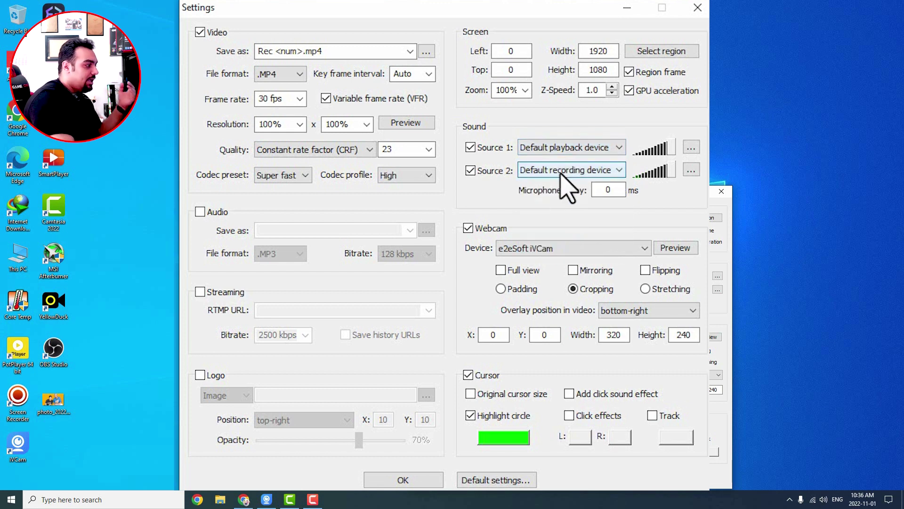
pyautogui.click(562, 172)
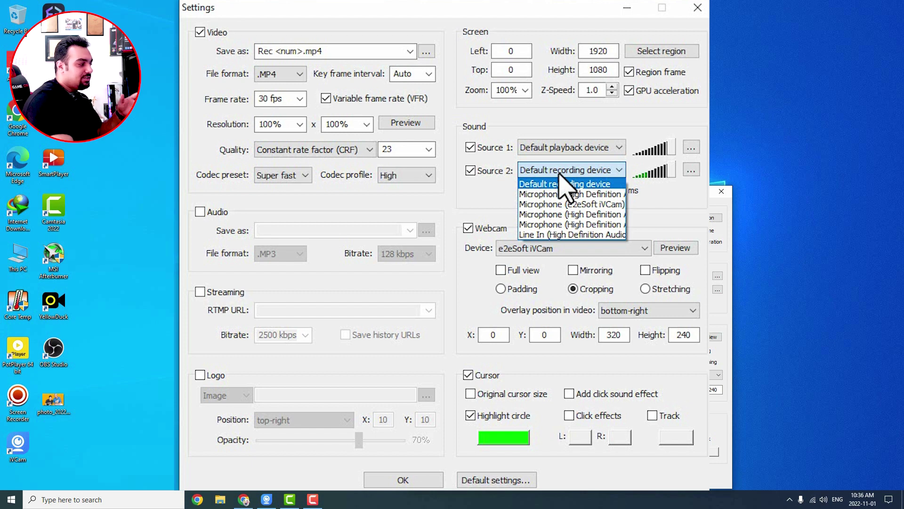
pyautogui.click(559, 174)
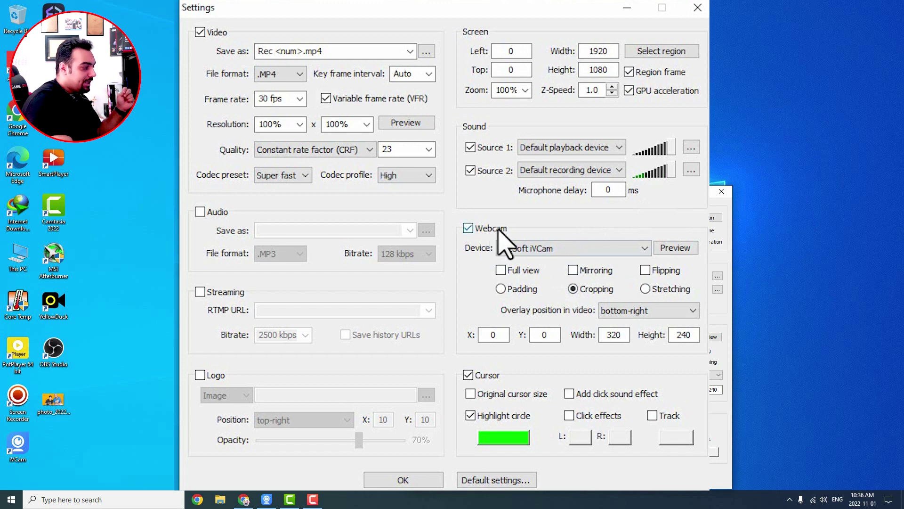
pyautogui.click(560, 250)
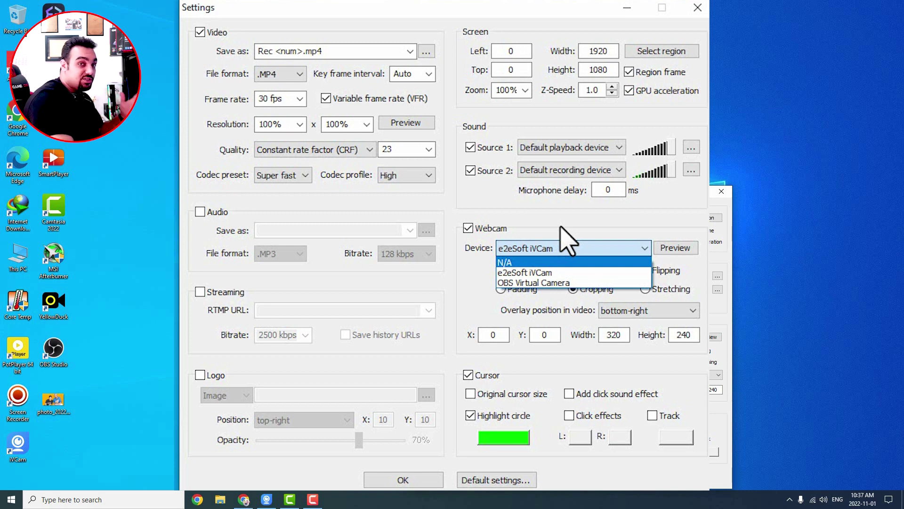
pyautogui.click(600, 236)
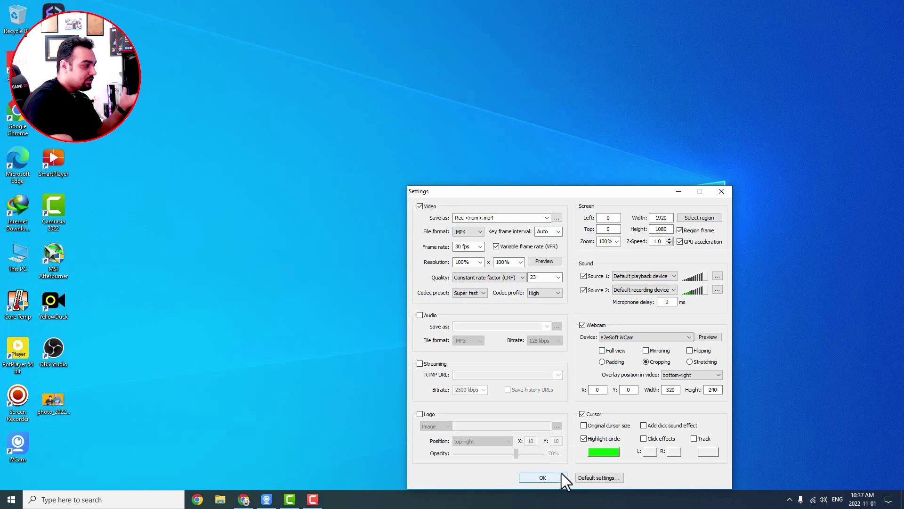
# Step: Close the Settings window and exit the recorder toolbar
pyautogui.click(724, 190)
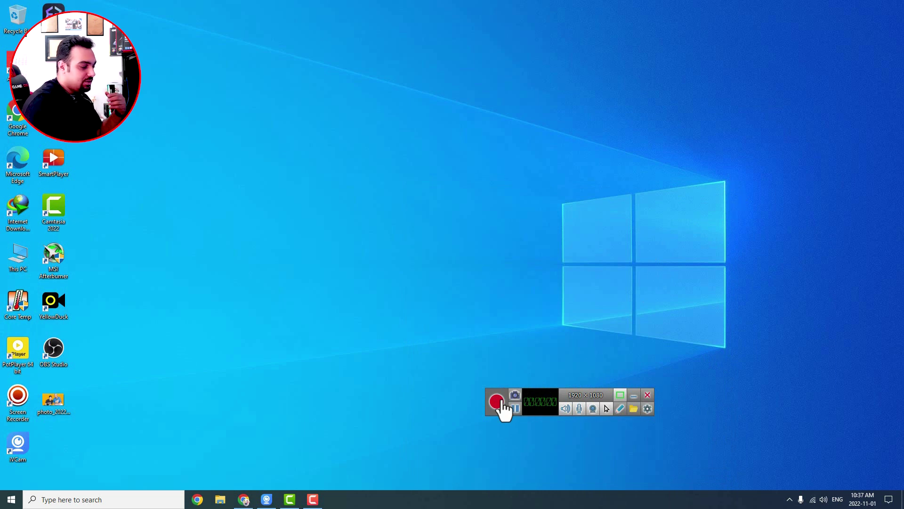
pyautogui.click(647, 396)
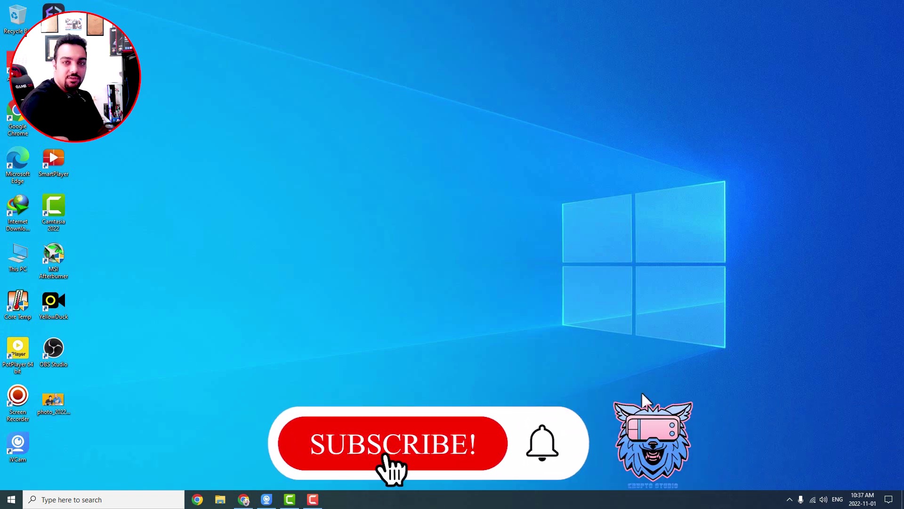